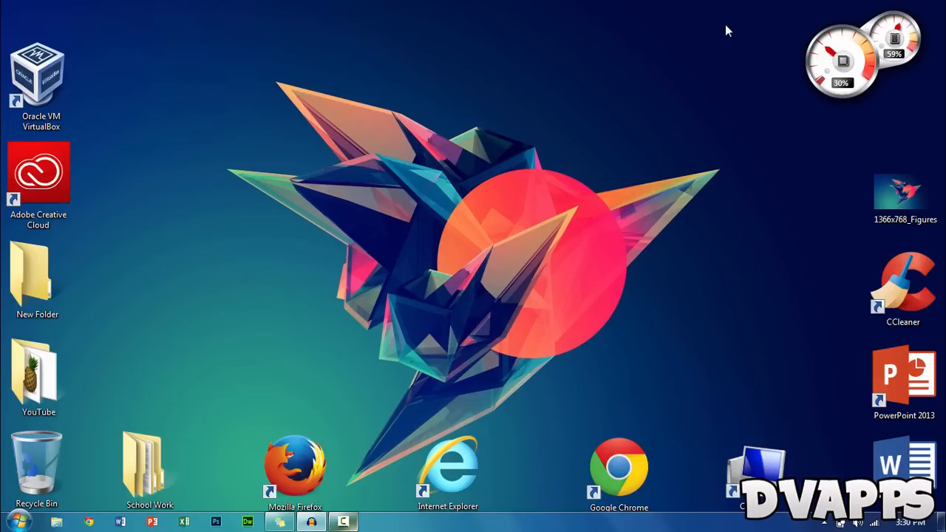
text(and)
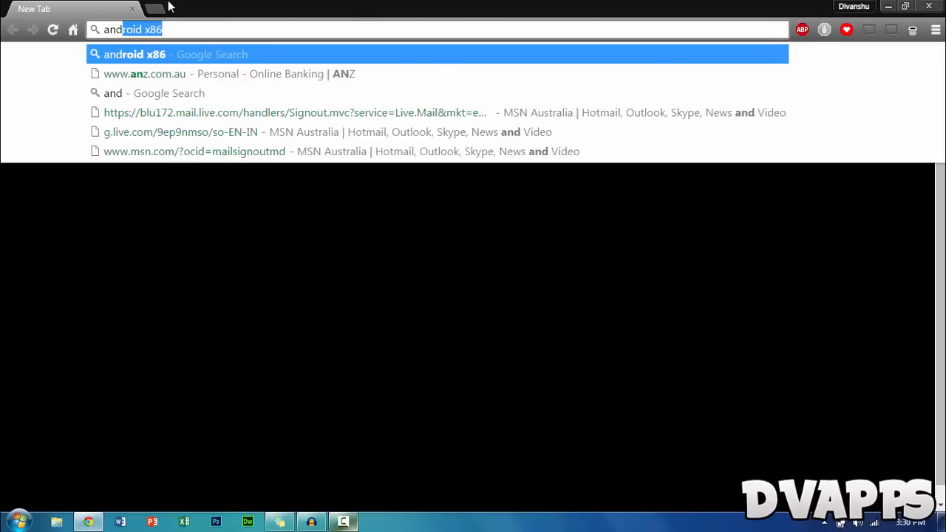
text(roid)
Search Google for android x86, reach android-x86.org and start the android-x86-4.4-r3 ISO download
key(Return)
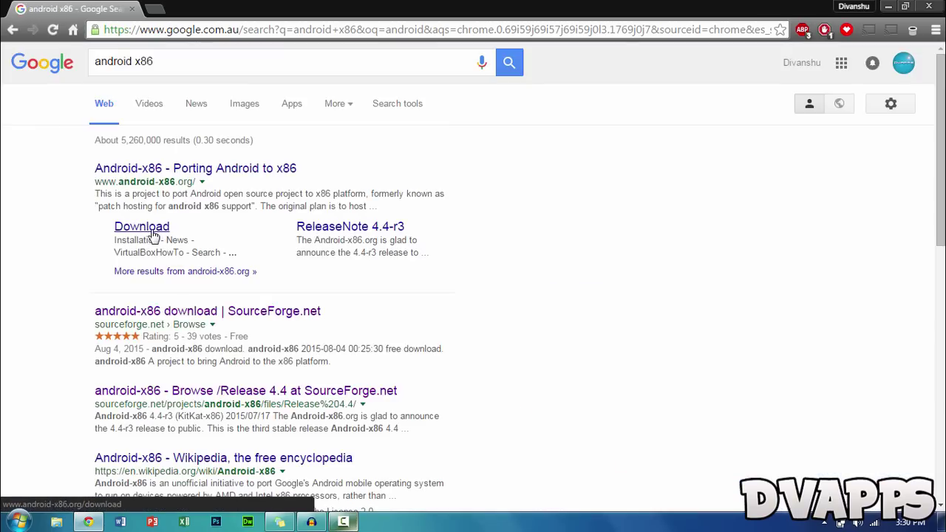
click(244, 168)
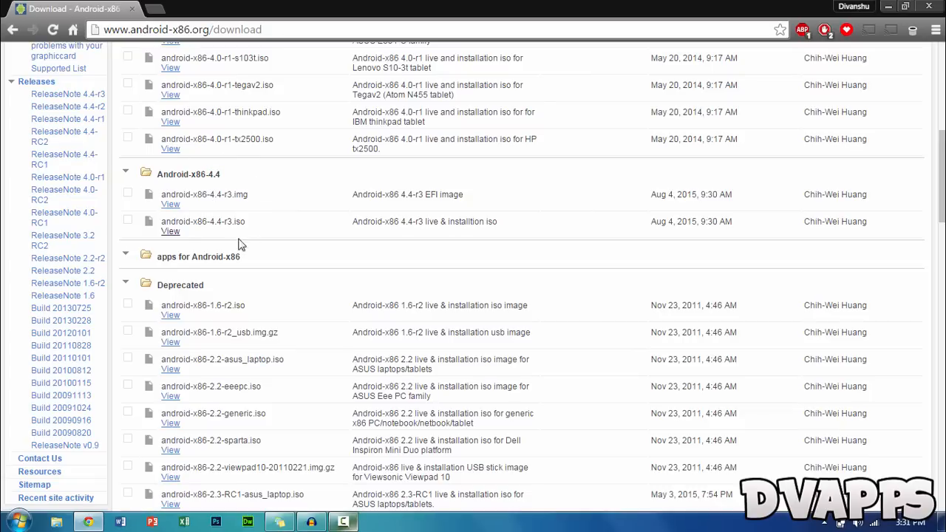
drag(247, 224, 226, 222)
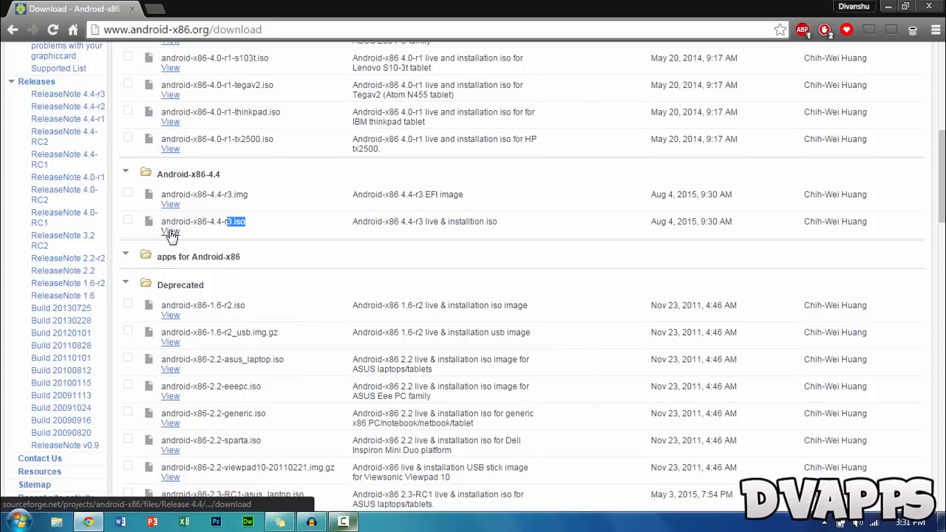
click(170, 232)
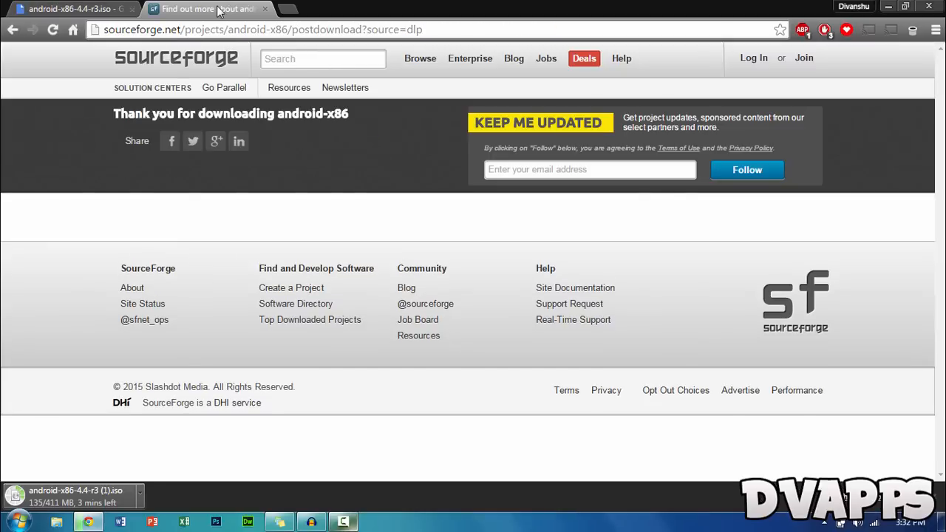
click(111, 9)
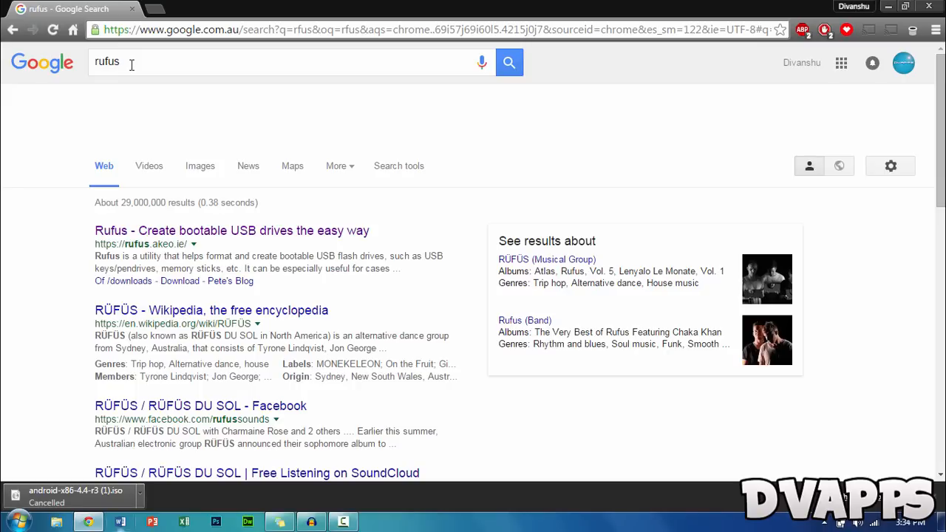
From the rufus results, reach rufus.akeo.ie and download Rufus 2.3 Portable
click(120, 61)
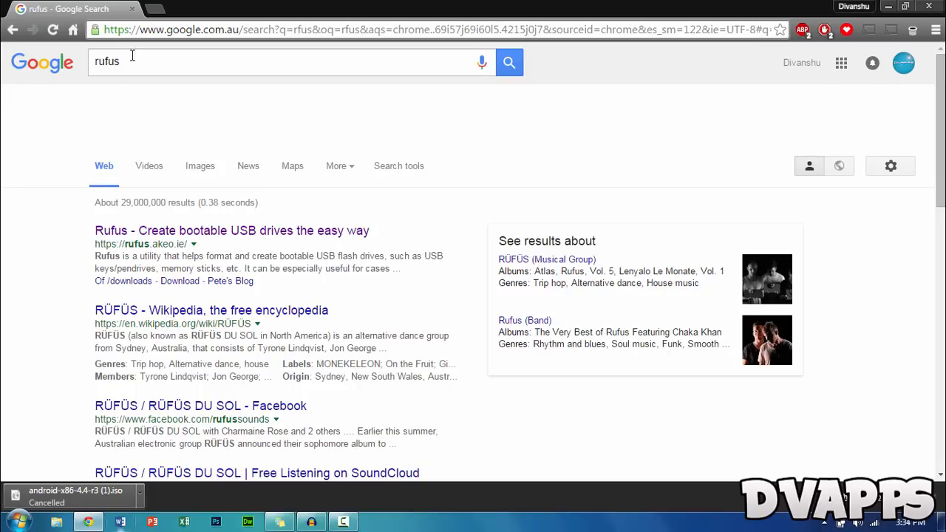
click(123, 235)
scroll(289, 219, down, 1)
scroll(288, 221, down, 5)
scroll(286, 227, down, 3)
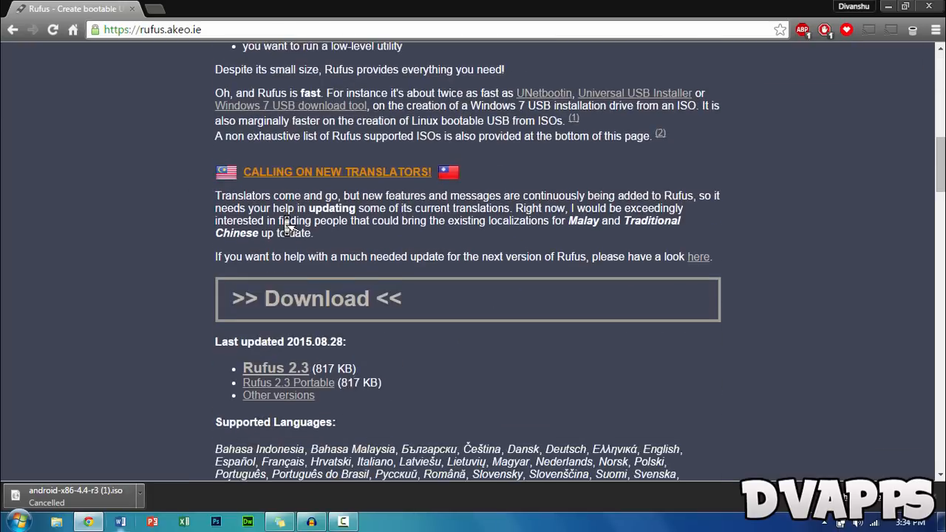
scroll(287, 227, down, 2)
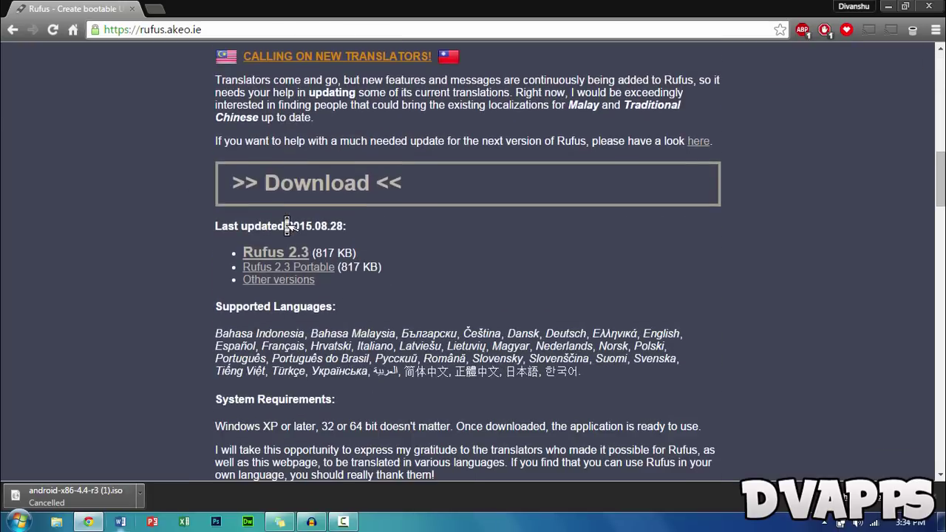
click(280, 271)
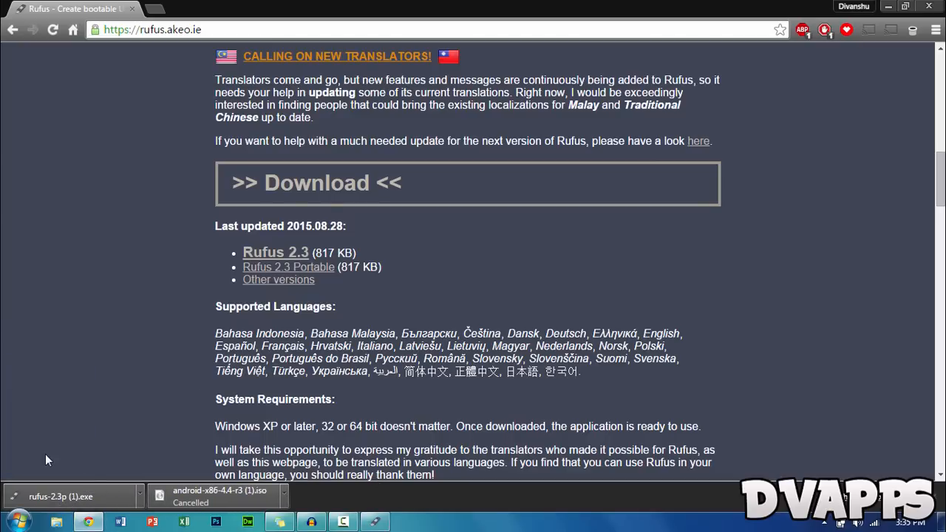
Launch rufus-2.3p.exe, keep the 2GB Android-x86 LiveCD drive as device and reach the disk image picker
click(95, 491)
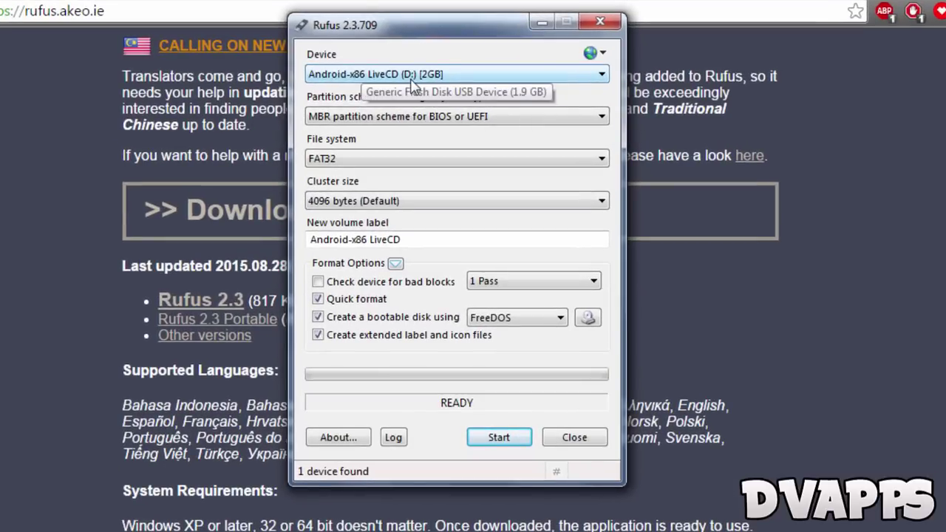
click(412, 80)
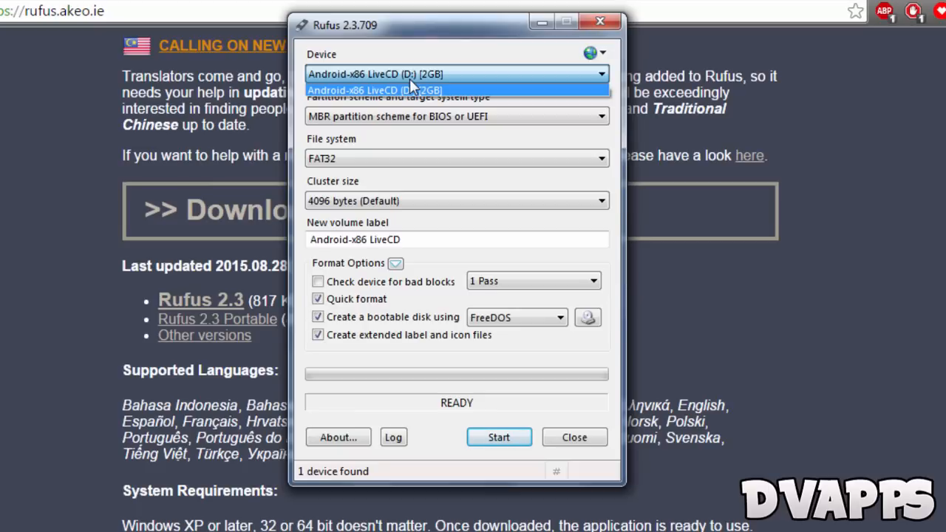
click(410, 84)
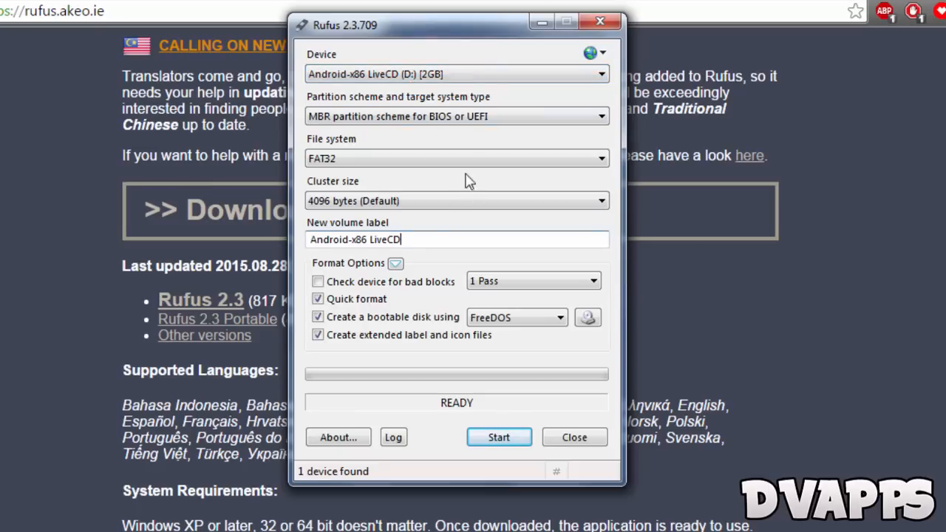
drag(405, 239, 314, 248)
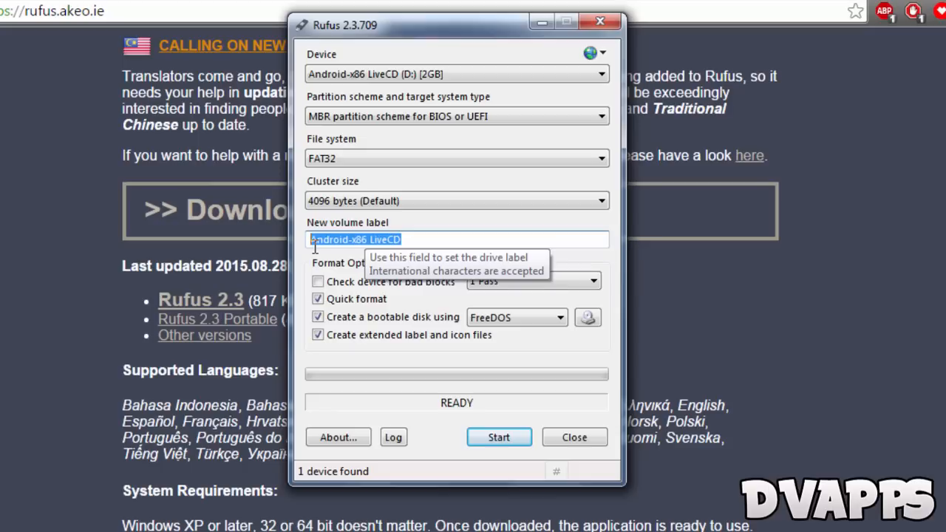
click(318, 298)
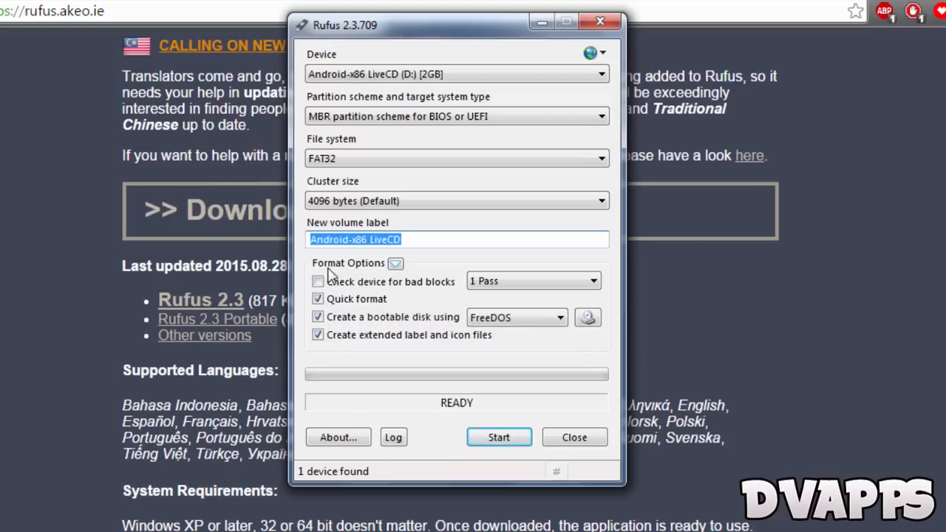
click(587, 318)
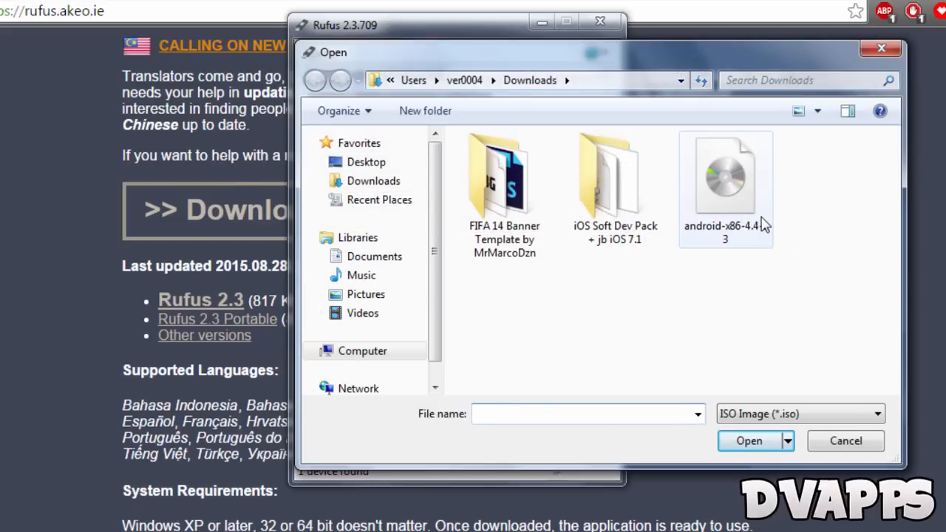
Write android-x86-4.4-r3.iso to the drive in ISO Image mode, accepting the data-erase warning
click(750, 196)
click(753, 443)
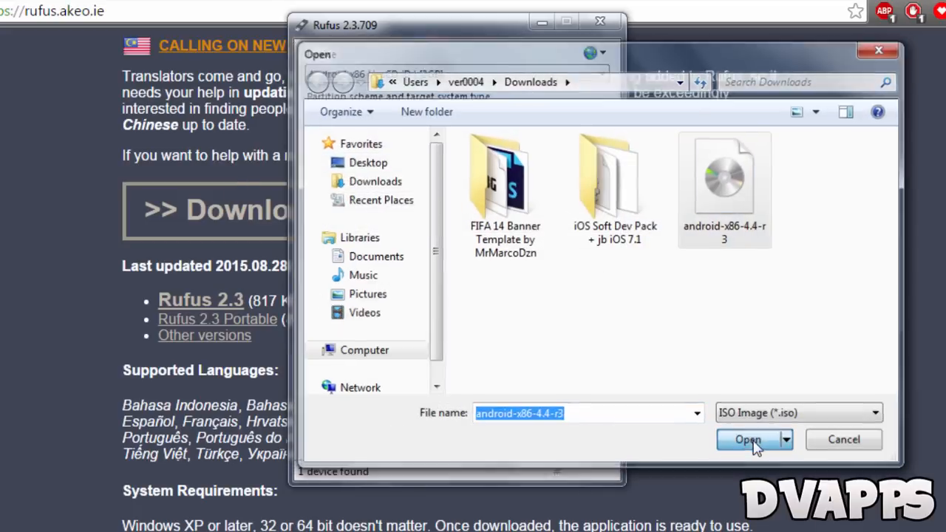
click(491, 436)
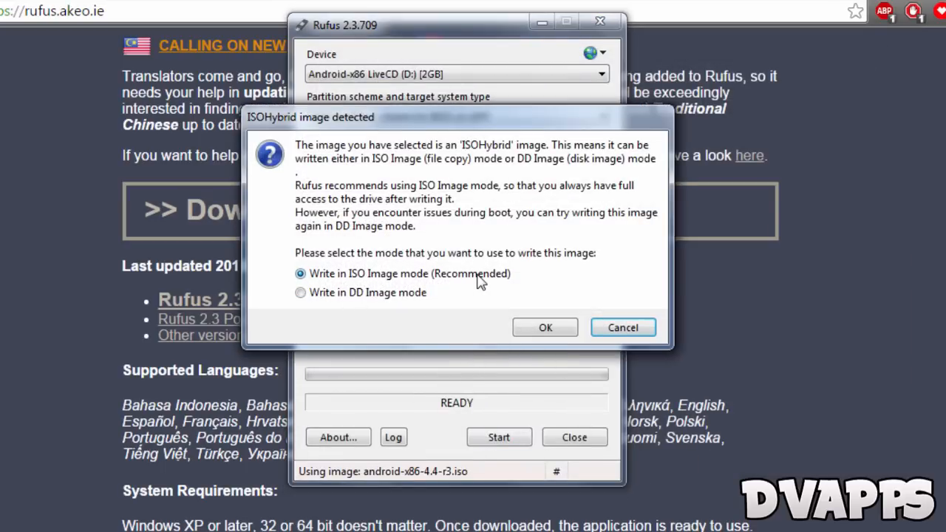
click(547, 327)
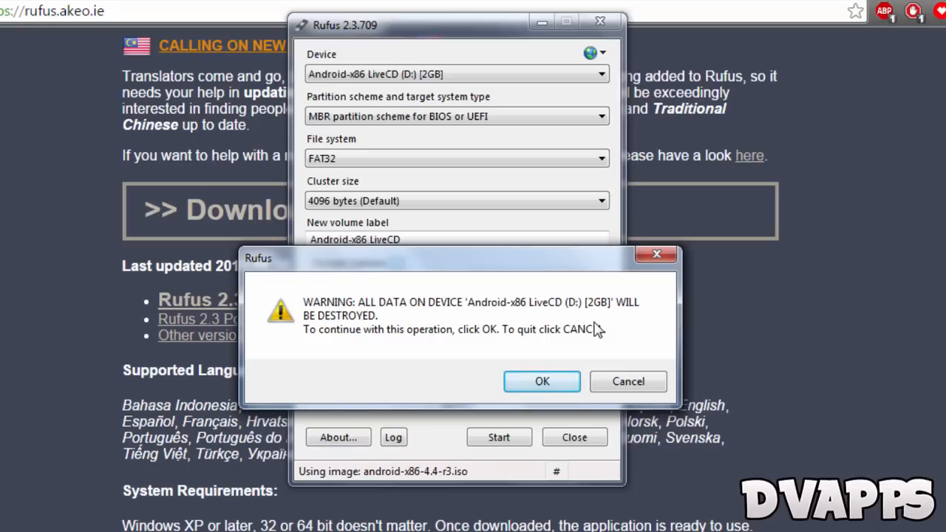
click(542, 382)
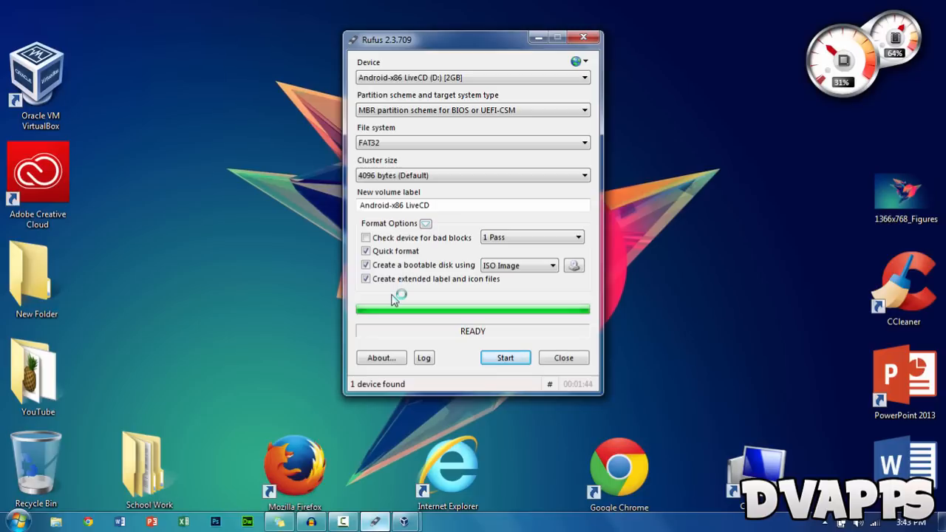
Boot the 'Live CD - Run Android-x86 without installation' entry from the VM boot menu
key(Up)
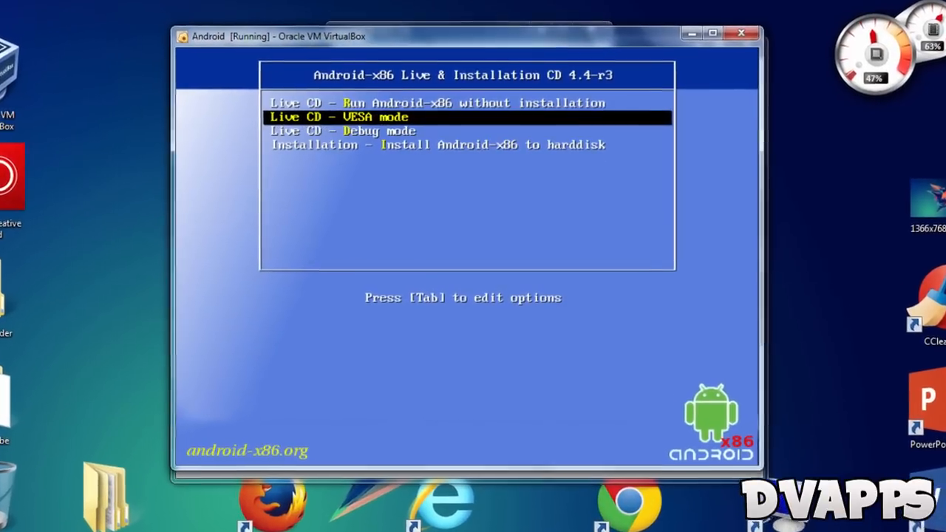
key(Up)
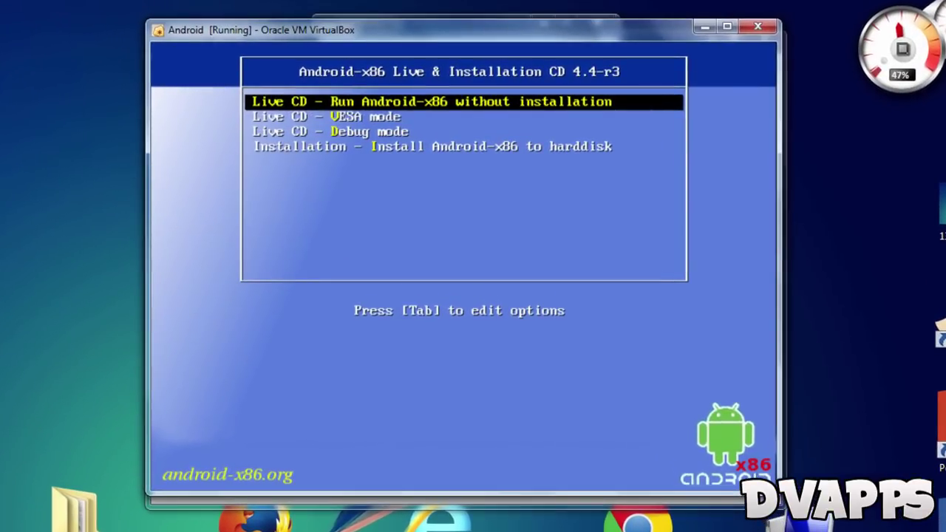
key(Down)
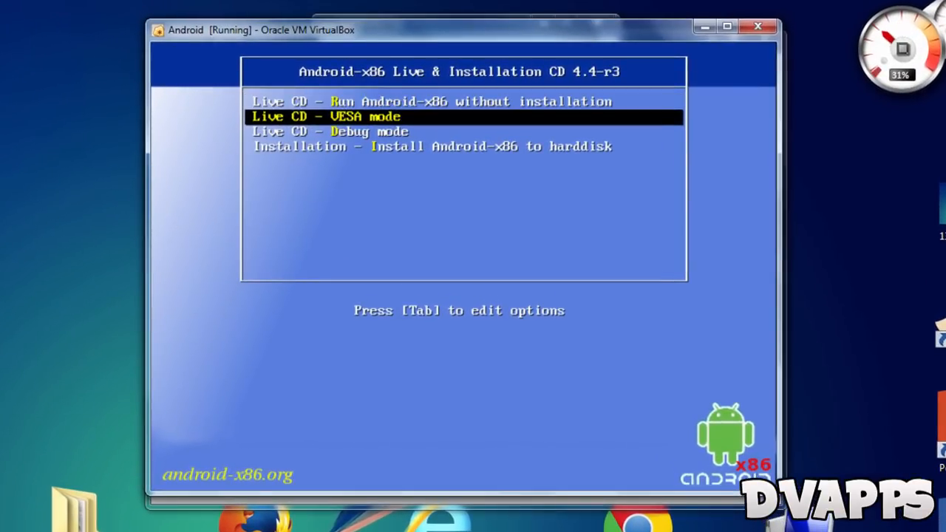
key(Up)
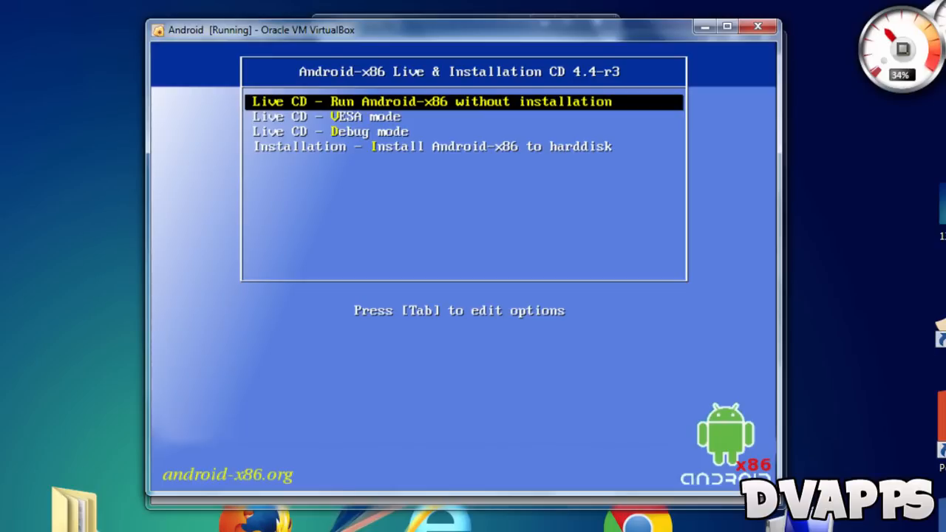
key(Down)
key(Down)
key(Down)
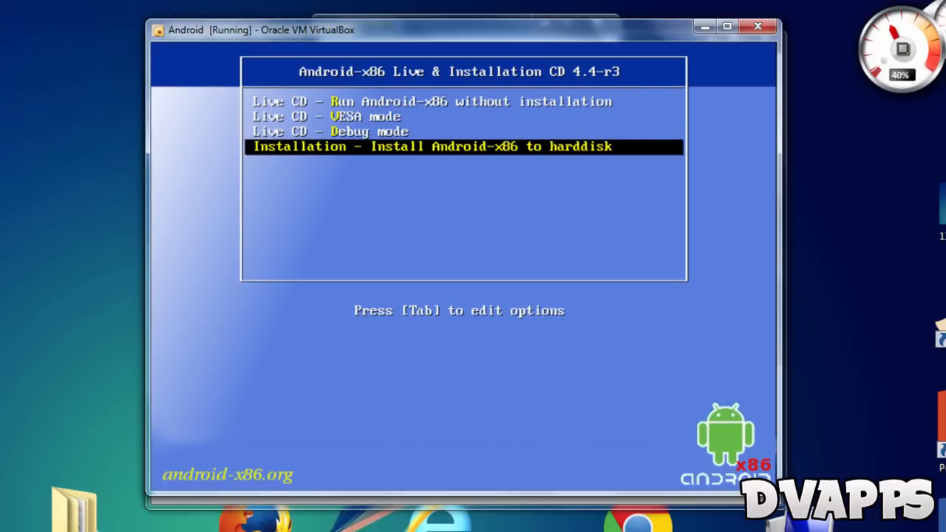
key(Up)
key(Up)
key(Up)
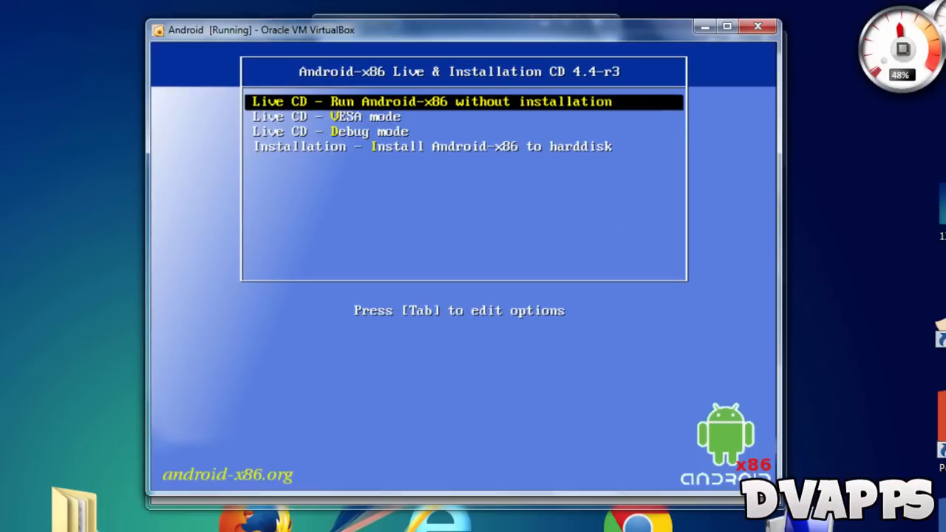
key(Return)
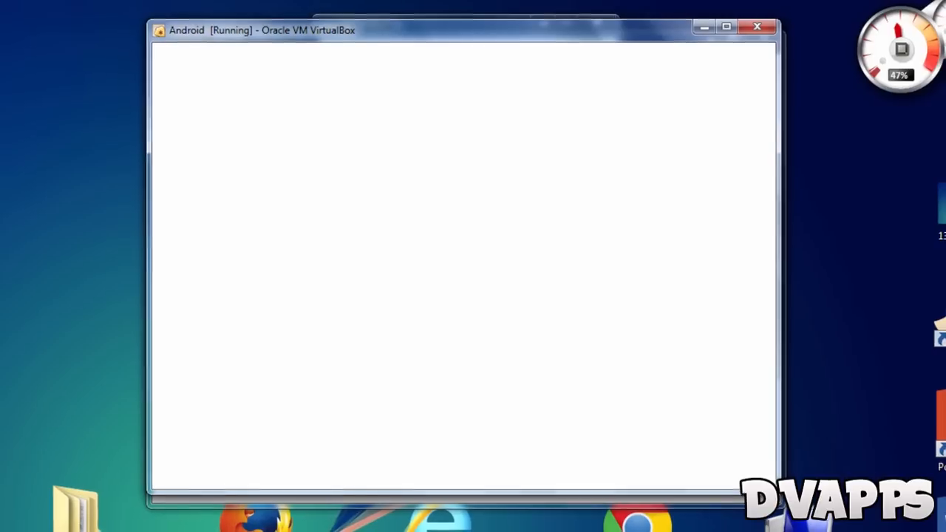